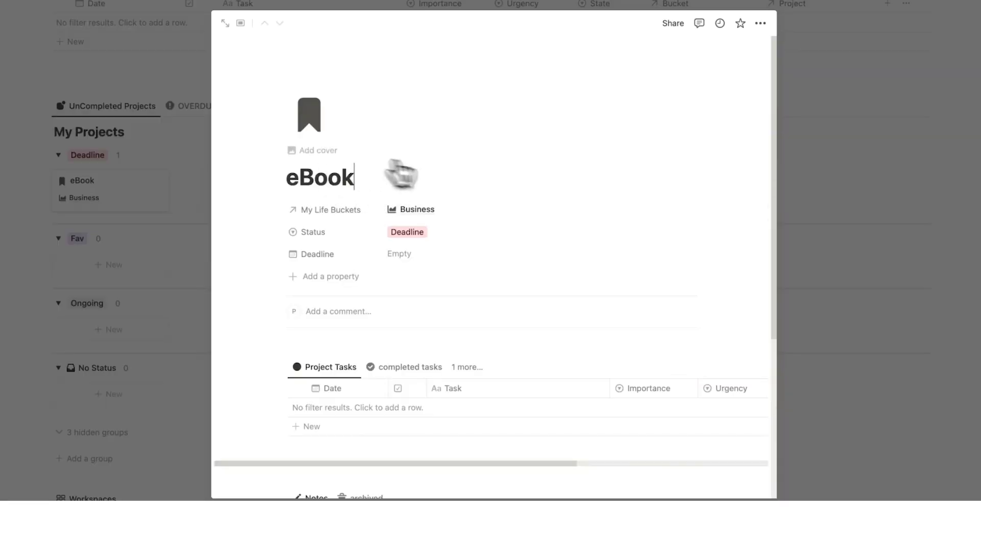
# Add a project task named Start Research to the eBook project.
pyautogui.scroll(-3, 449, 217)
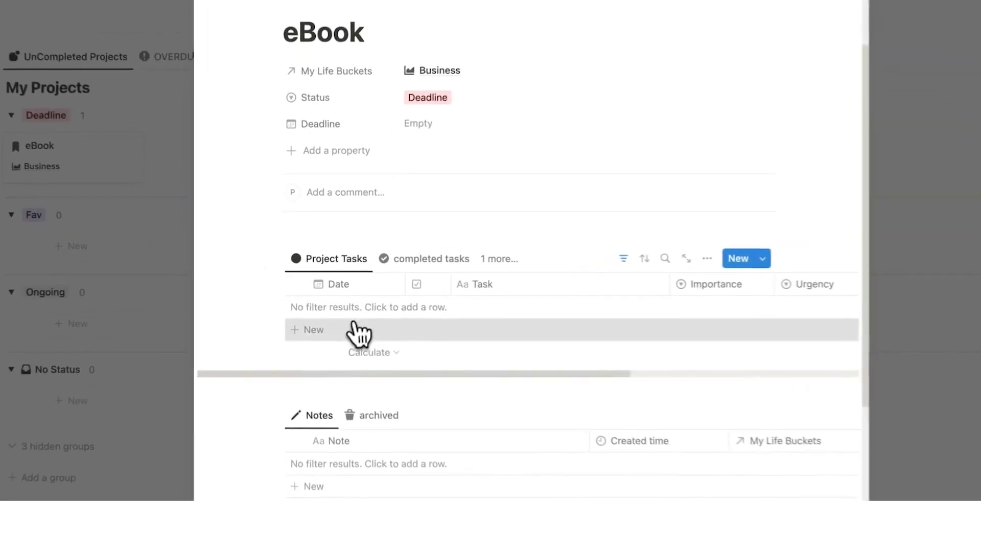
pyautogui.click(351, 332)
pyautogui.write('Star')
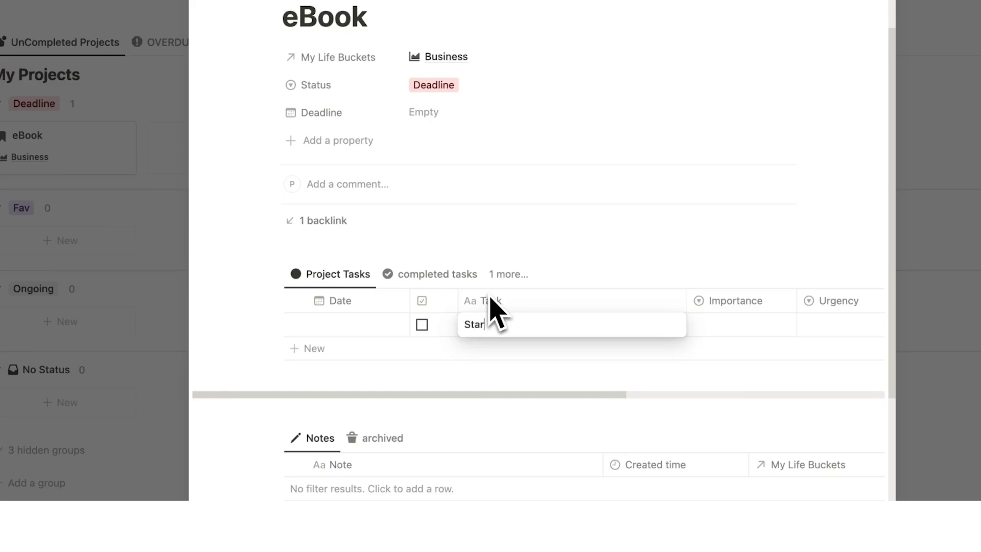
pyautogui.write('t Research')
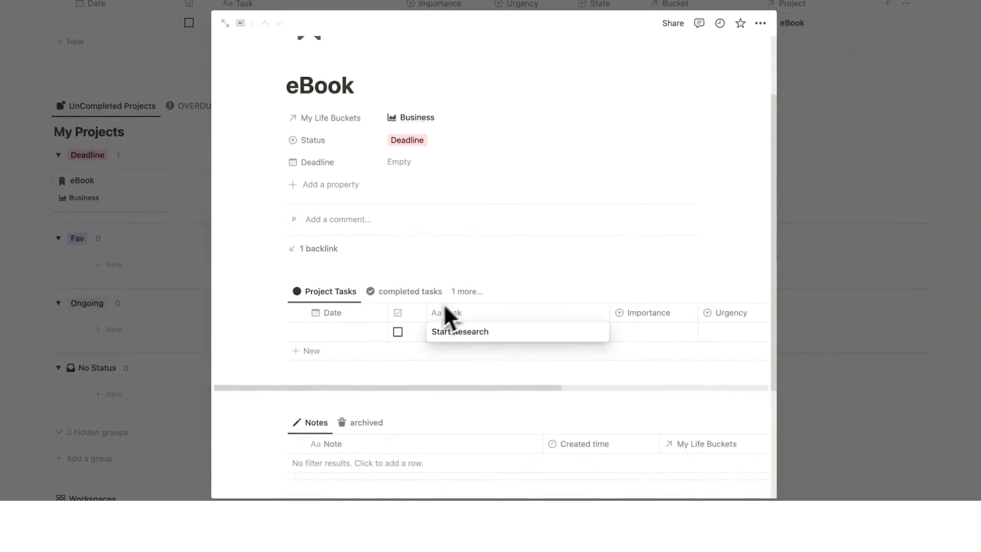
# Add the project tasks "Find eBook Title (with good SEO)" and "Find Audience's Struggles" to the eBook project.
pyautogui.click(309, 350)
pyautogui.write('Find eBook Title (with good SEO)')
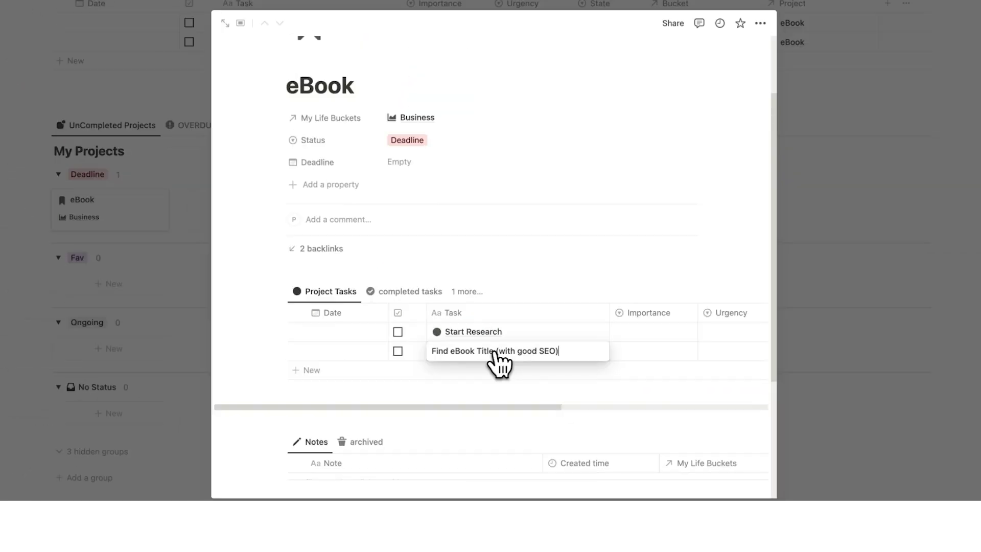
pyautogui.click(375, 370)
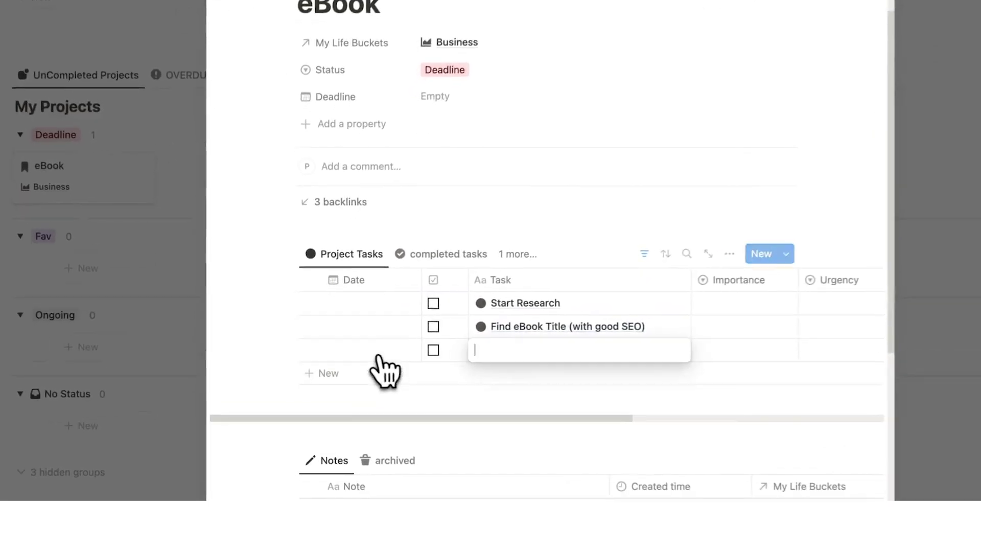
pyautogui.write("Find Audience's Struggles")
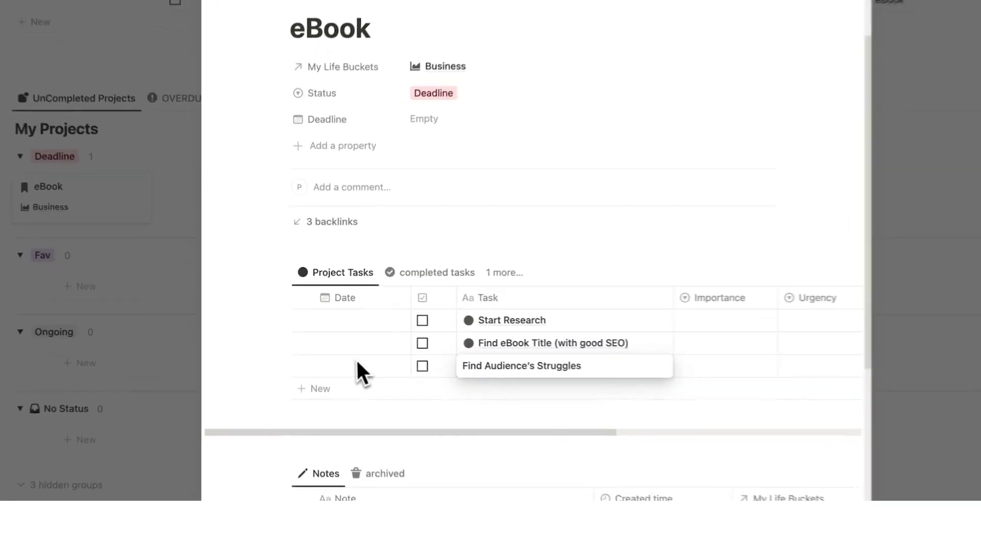
pyautogui.press('Return')
pyautogui.scroll(-1, 465, 387)
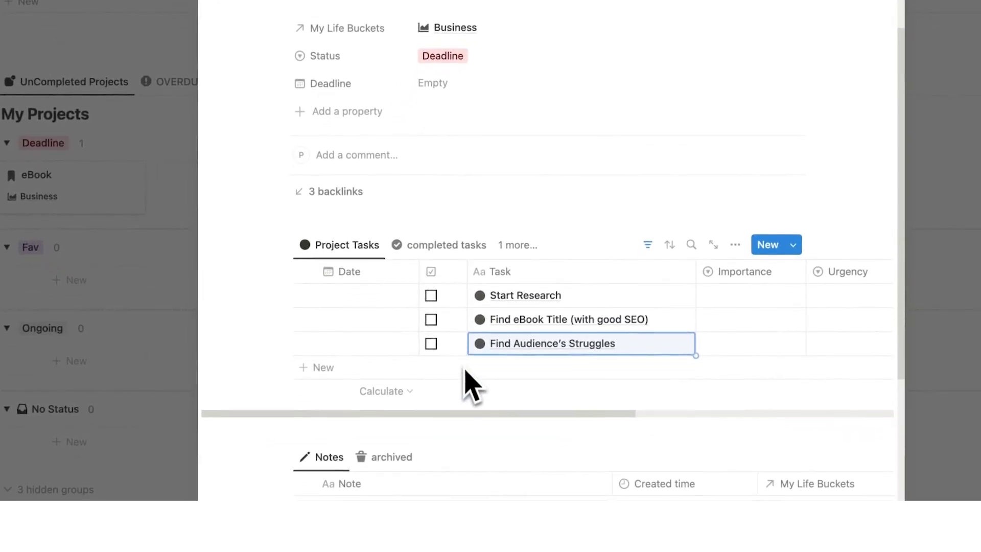
# Add the tasks "Do Boss Presentation" and "Pick up Grandma for Airport" to My Task List.
pyautogui.click(300, 408)
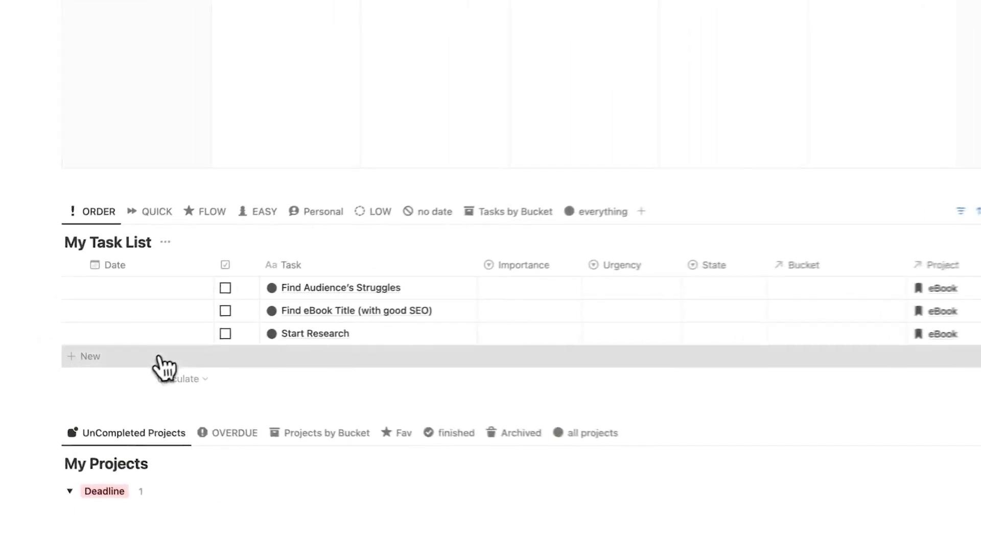
pyautogui.click(158, 365)
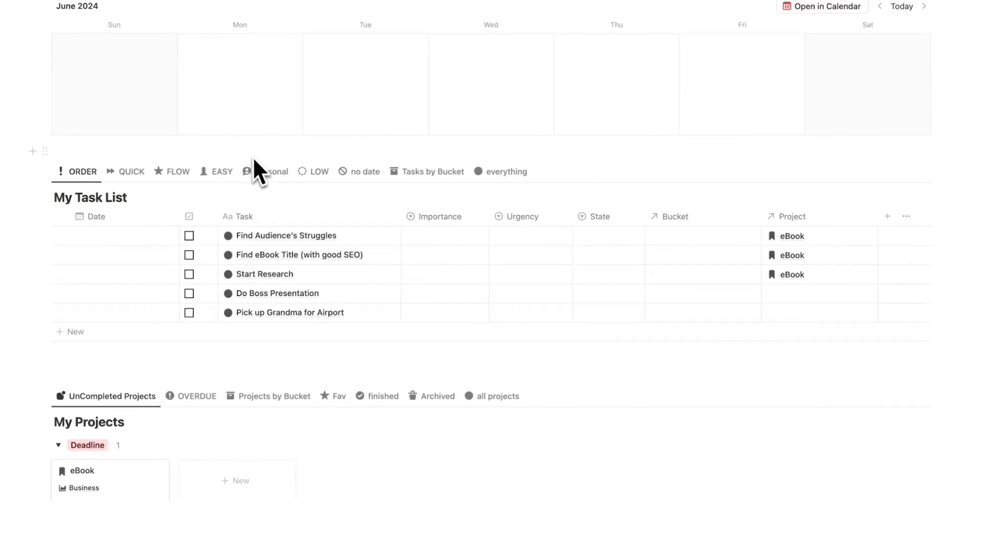
# Mark the task "Find Audience's Struggles" as Important and Not Urgent in My Task List.
pyautogui.scroll(-1, 256, 159)
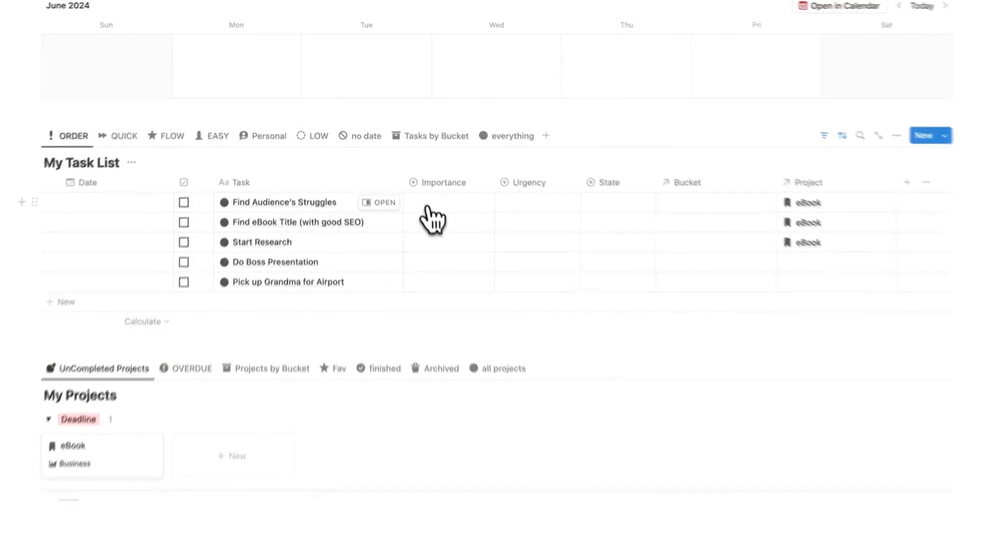
pyautogui.click(429, 209)
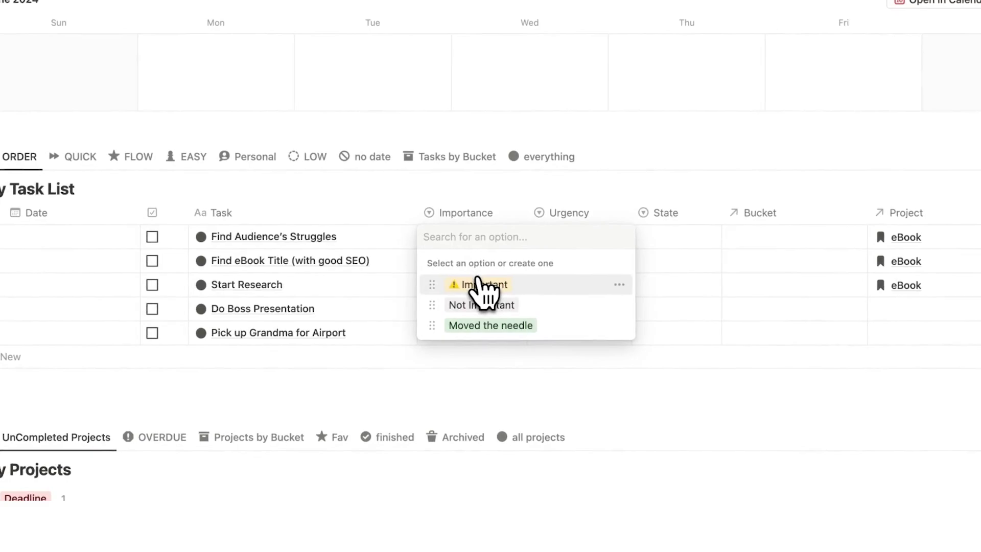
pyautogui.click(480, 285)
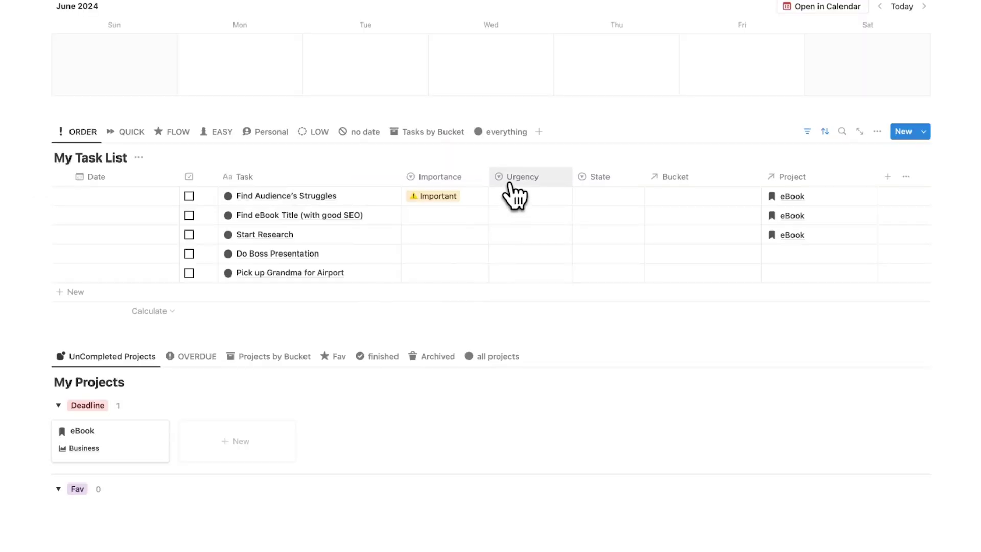
pyautogui.click(522, 201)
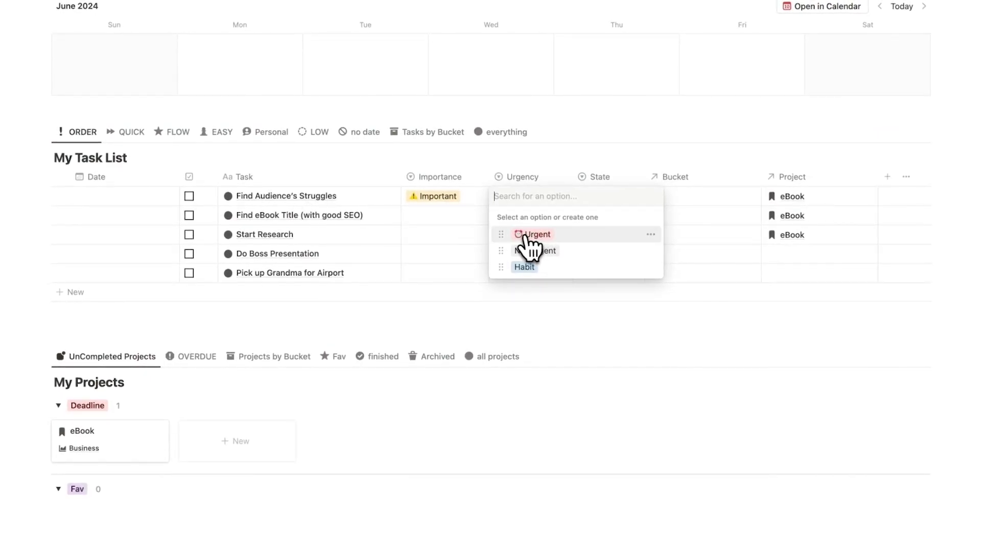
pyautogui.click(534, 251)
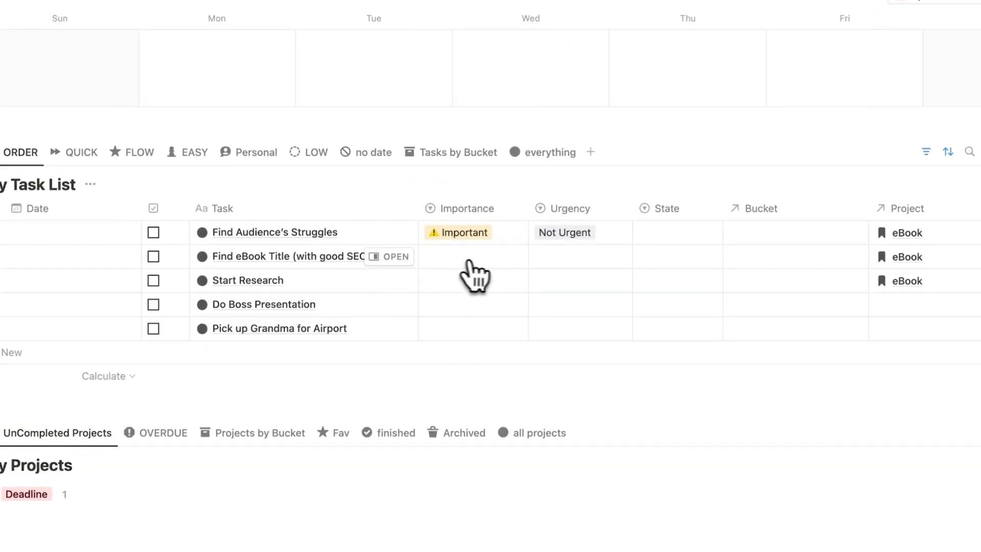
# Mark the task "Find eBook Title (with good SEO)" as Important and Urgent.
pyautogui.click(473, 271)
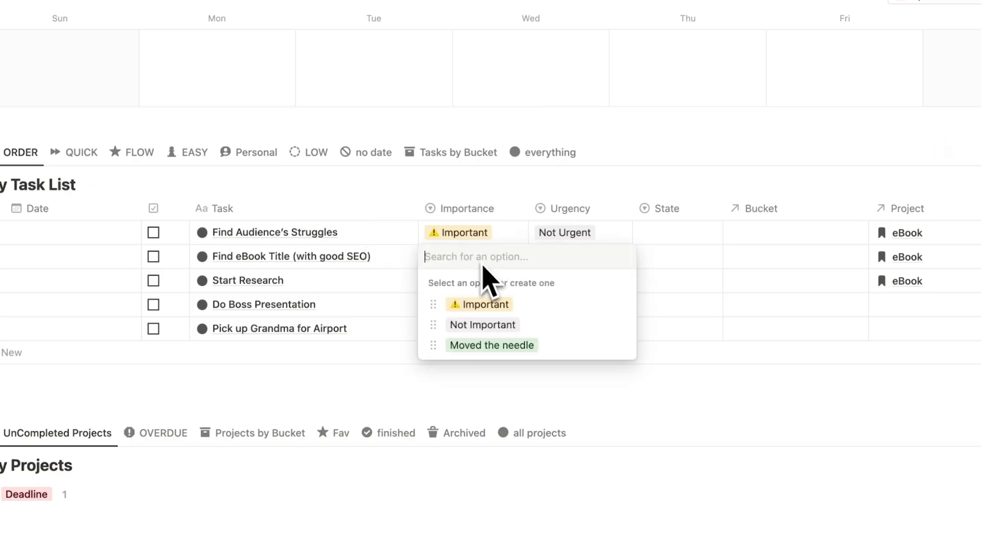
pyautogui.click(488, 309)
pyautogui.click(596, 267)
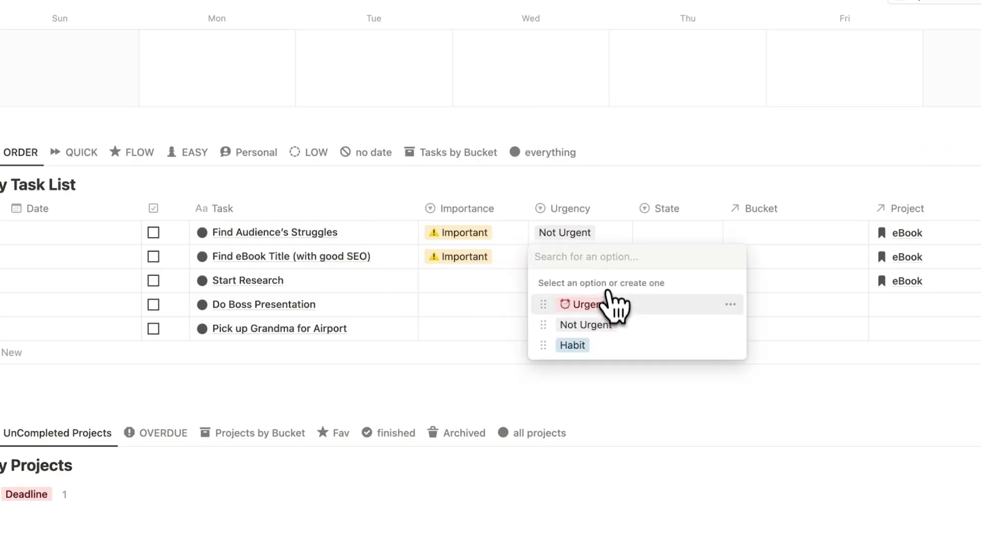
pyautogui.click(607, 300)
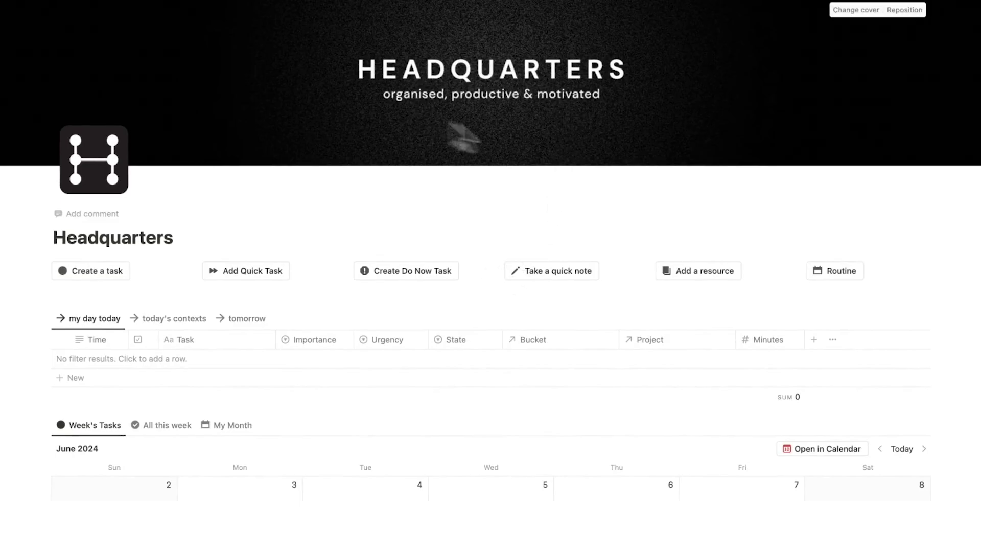
# Add a task named Waitlist to My Task List and mark it as Important and Urgent.
pyautogui.scroll(-5, 605, 127)
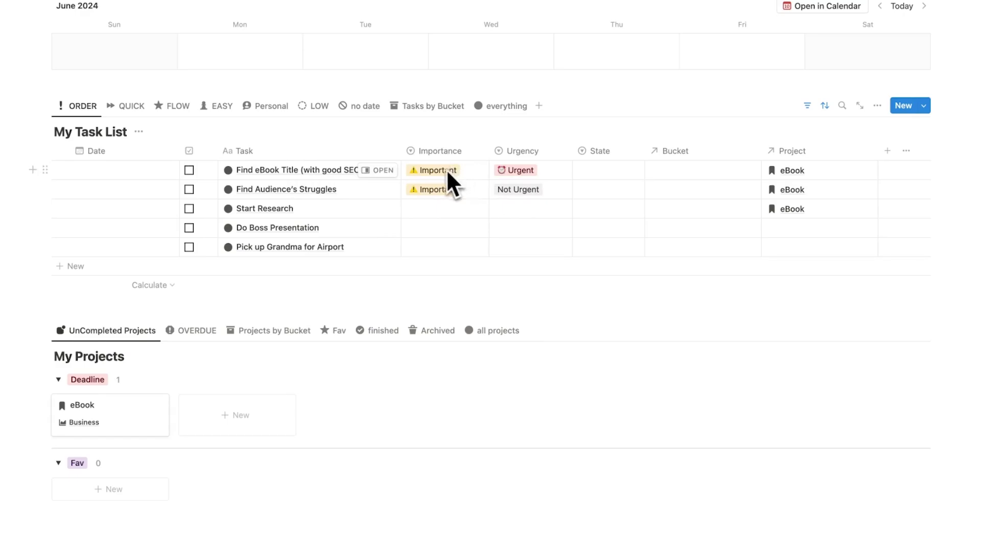
pyautogui.click(95, 270)
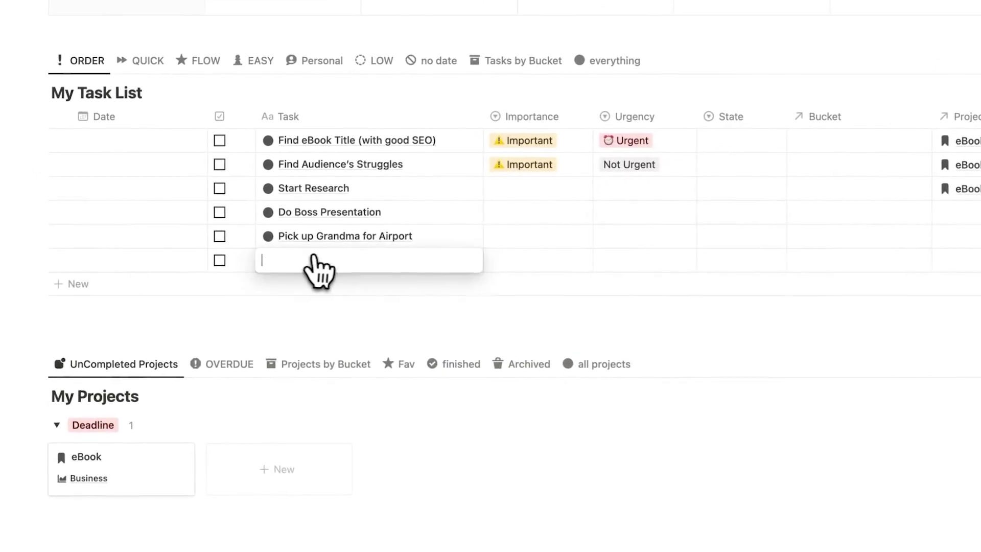
pyautogui.write('Waitlist')
pyautogui.press('Return')
pyautogui.click(531, 263)
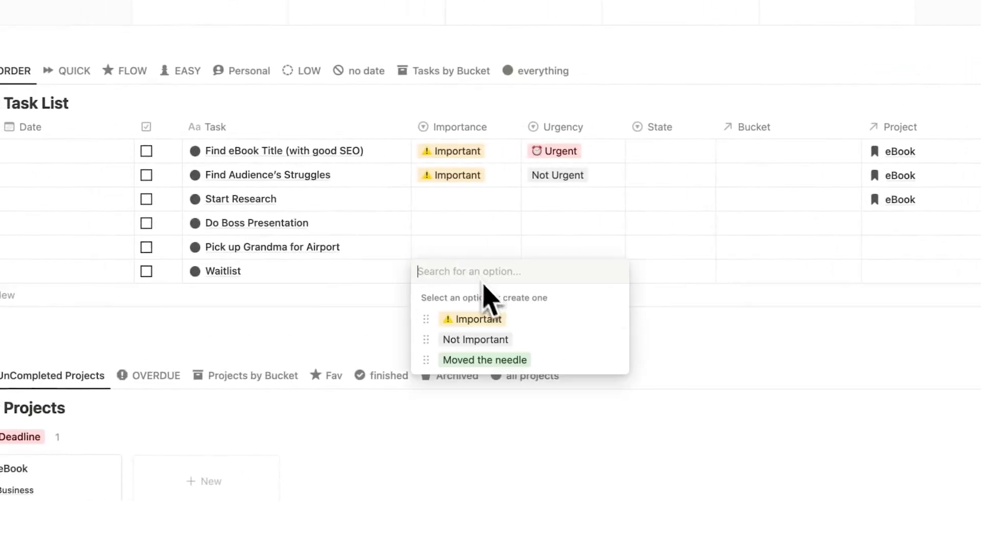
pyautogui.click(475, 319)
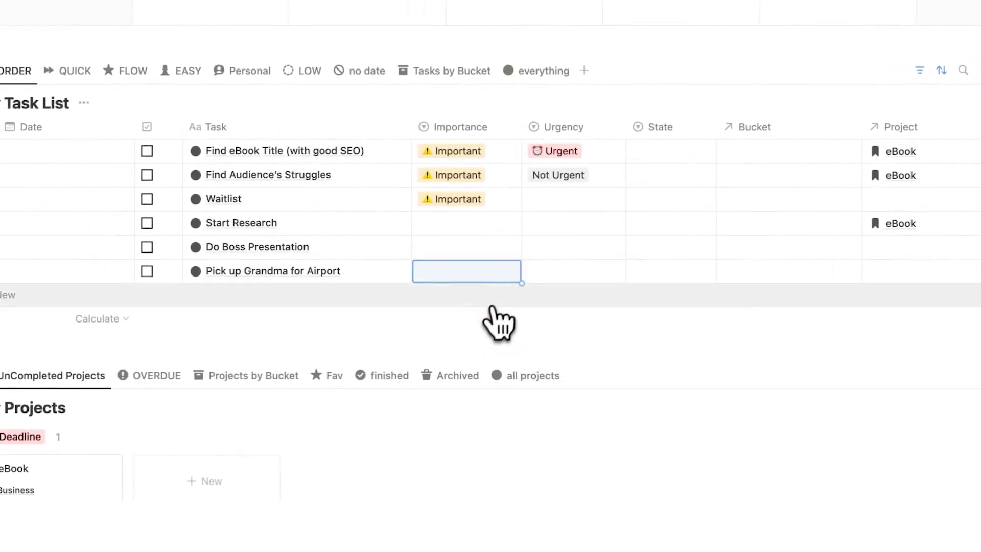
pyautogui.click(550, 200)
pyautogui.click(564, 245)
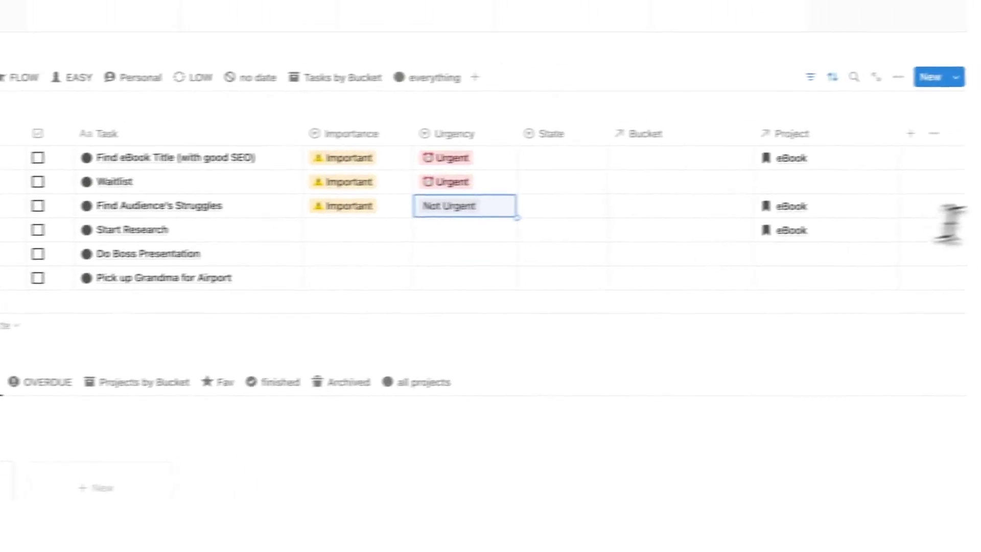
pyautogui.press('Escape')
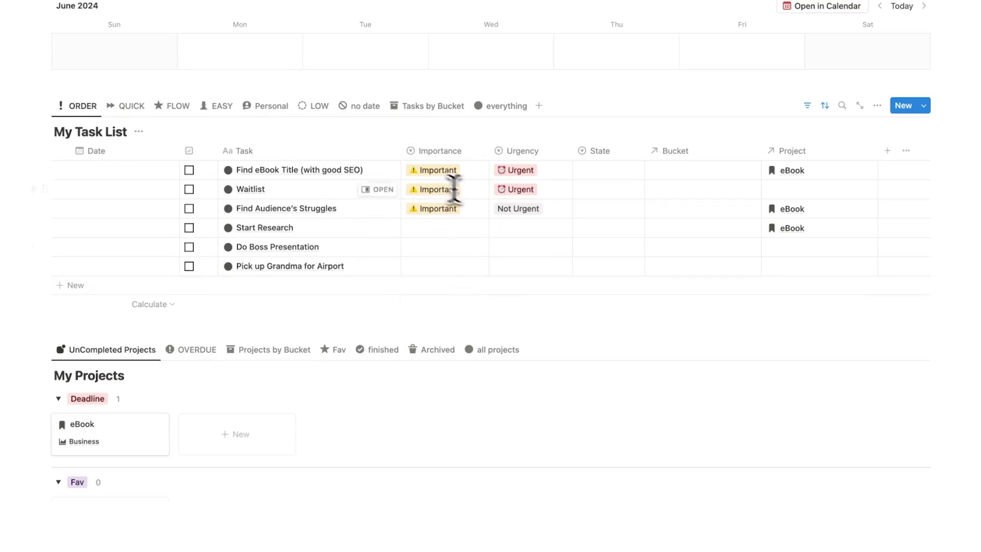
# Mark the Start Research task as Not Important and Not Urgent.
pyautogui.click(446, 230)
pyautogui.click(453, 282)
pyautogui.click(504, 233)
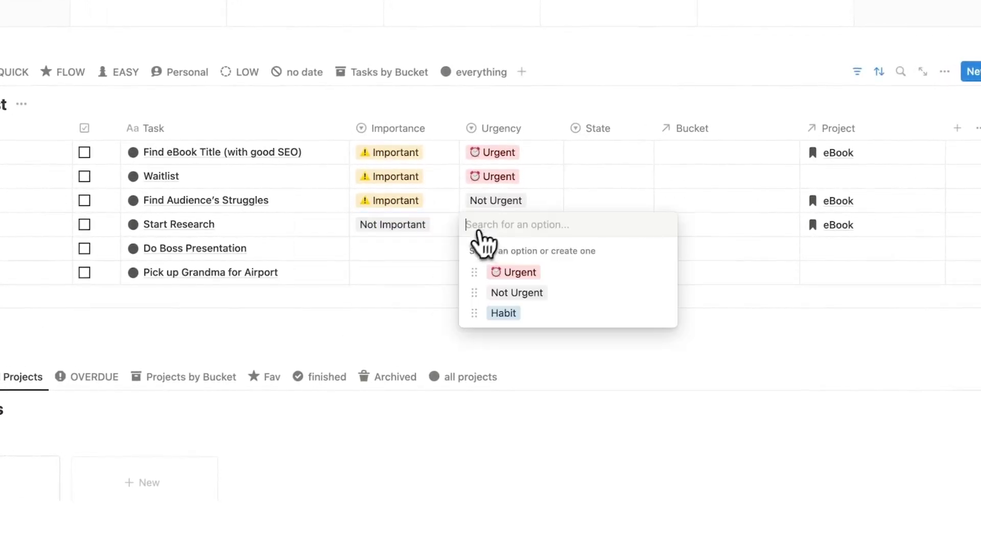
pyautogui.click(515, 292)
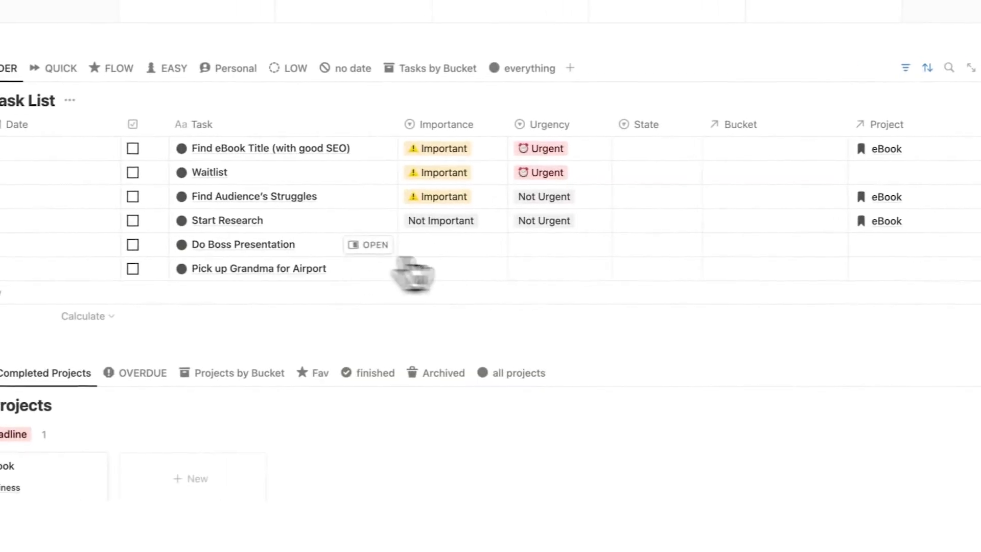
# Mark the Do Boss Presentation task as Important and Urgent.
pyautogui.click(488, 251)
pyautogui.click(485, 291)
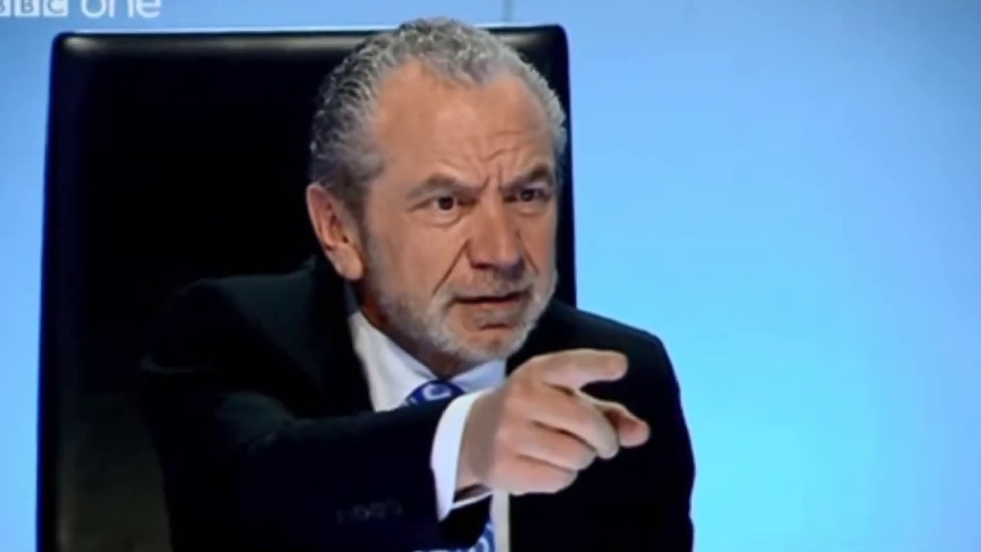
pyautogui.click(564, 245)
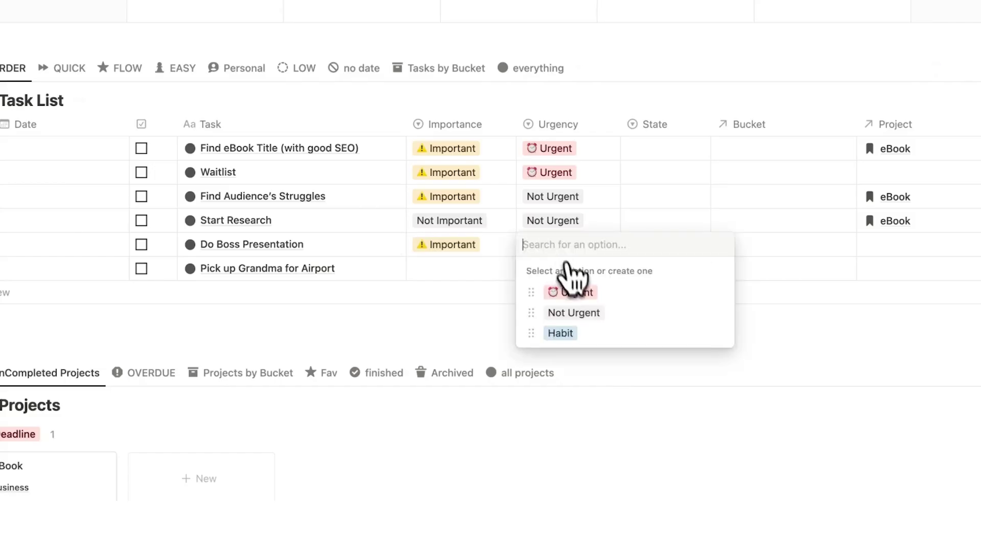
pyautogui.click(570, 290)
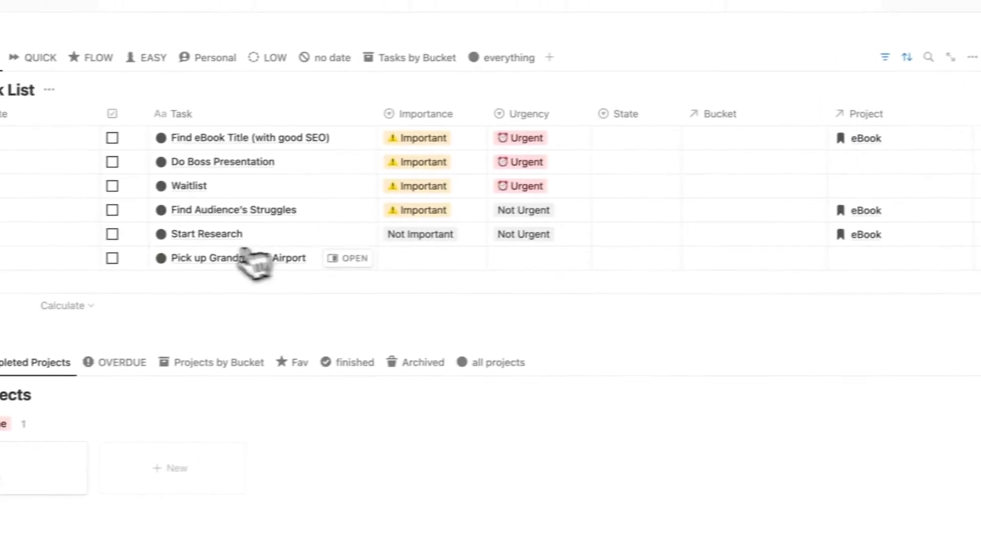
# Mark the Pick up Grandma for Airport task as Not Important and Not Urgent.
pyautogui.click(427, 266)
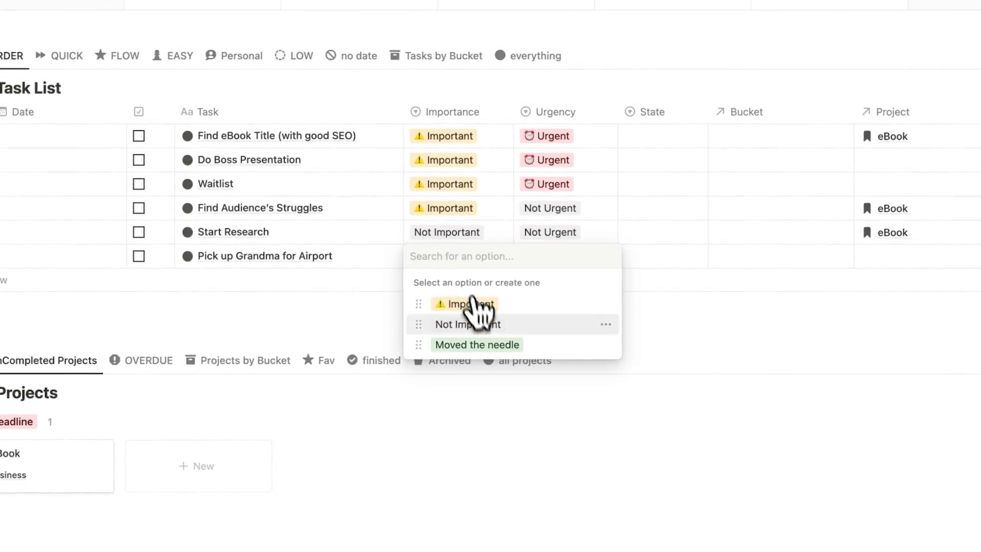
pyautogui.click(444, 324)
pyautogui.click(546, 256)
pyautogui.click(565, 324)
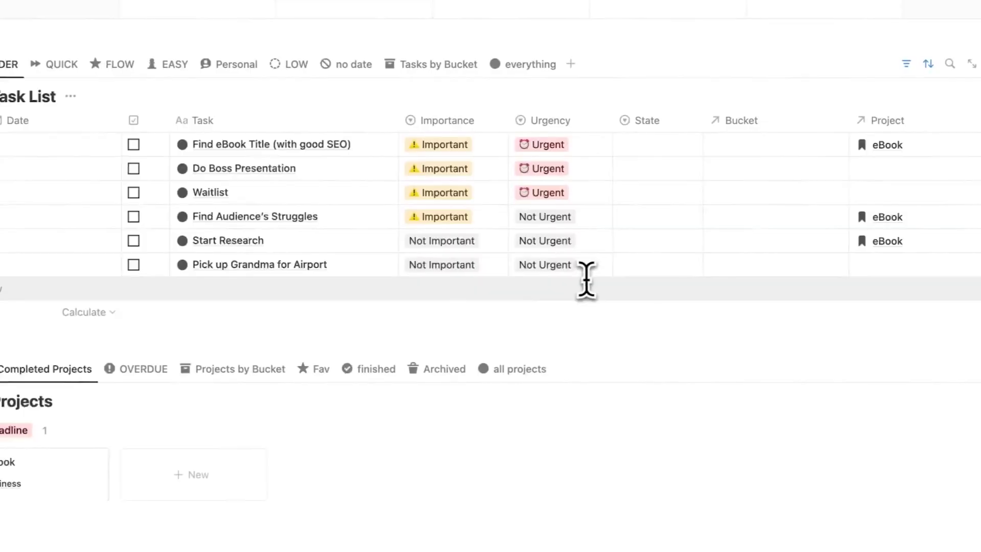
# Open the eBook project from My Projects and review the importance and urgency of its project tasks.
pyautogui.scroll(-3, 586, 279)
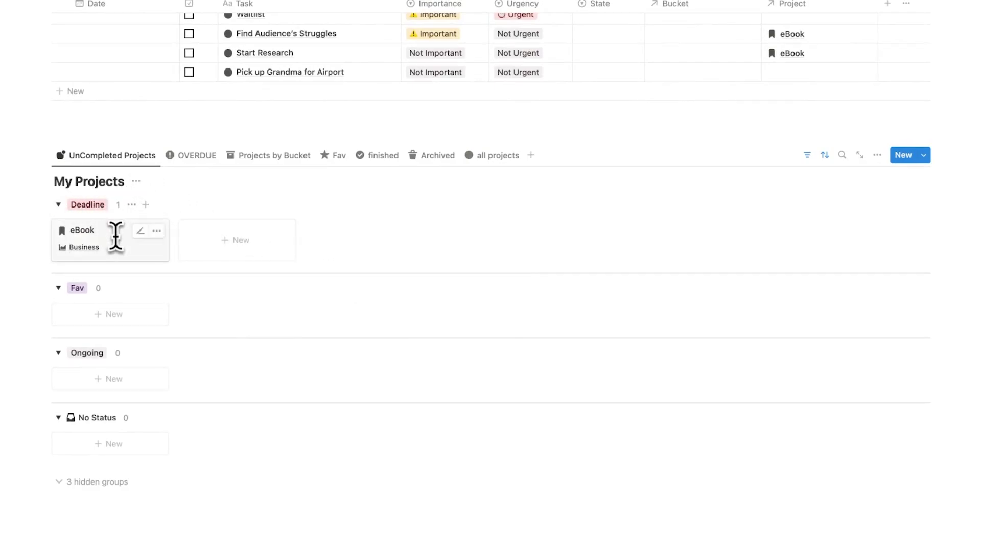
pyautogui.scroll(5, 116, 236)
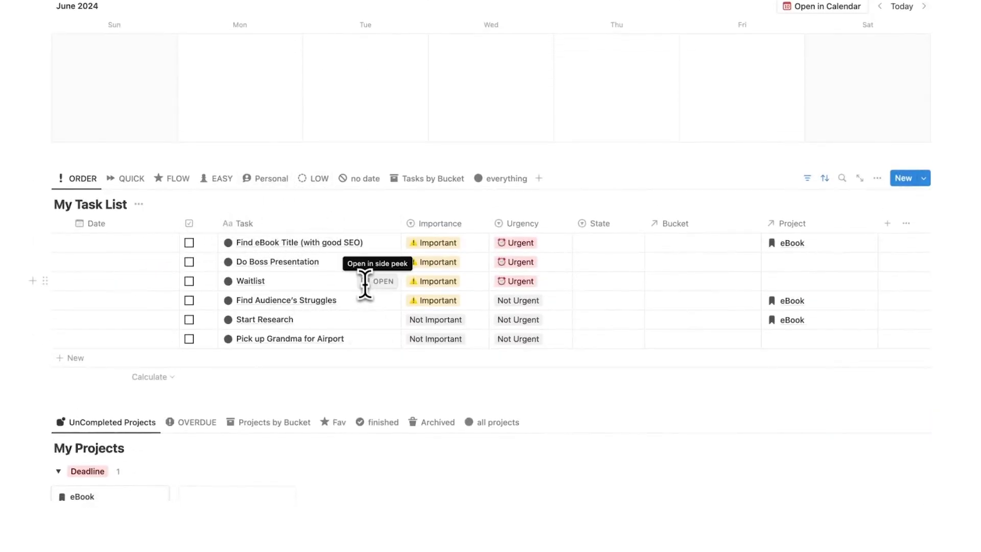
pyautogui.scroll(-2, 368, 281)
pyautogui.scroll(10, 313, 278)
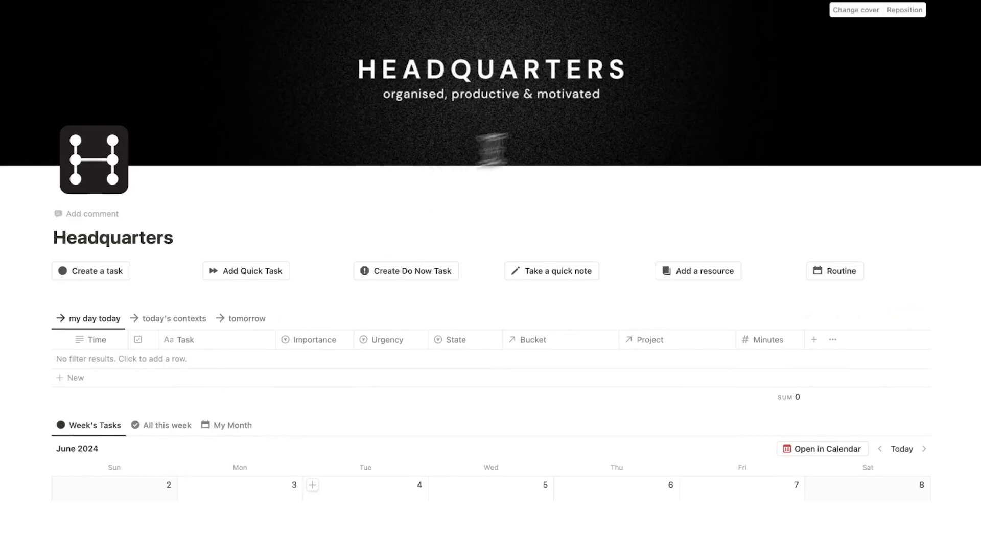
pyautogui.scroll(-1, 443, 158)
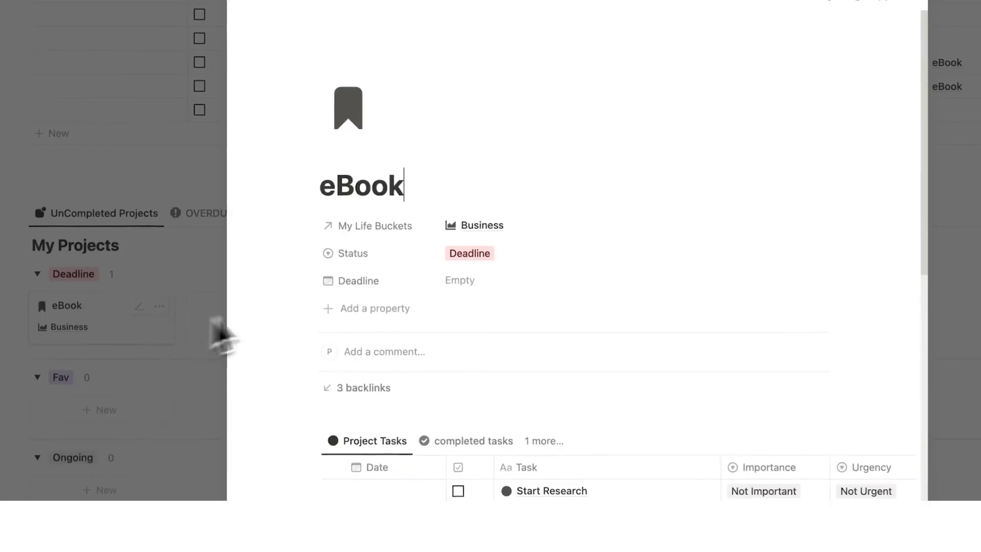
pyautogui.scroll(-3, 437, 219)
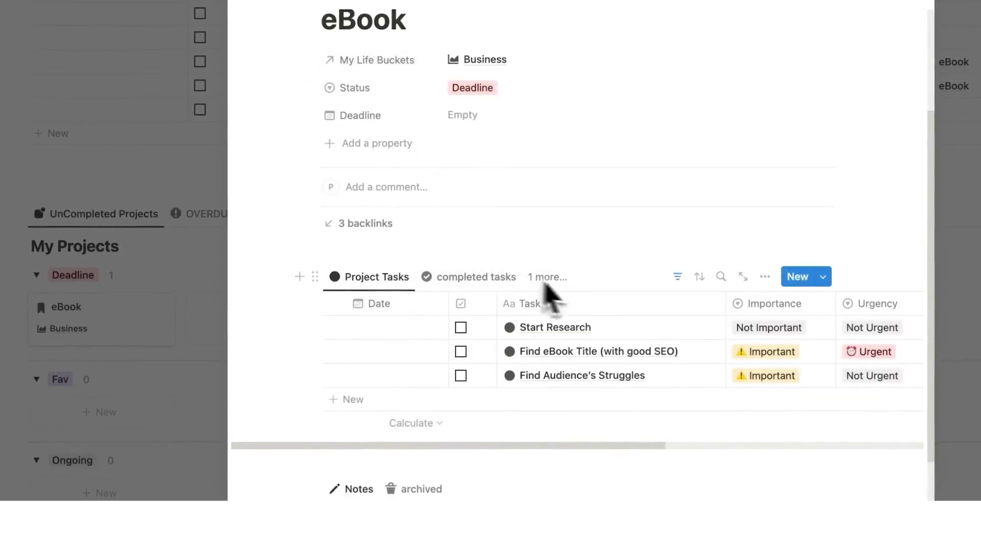
# Look over the eBook project page, including its properties, project tasks, notes and current project bottleneck sections.
pyautogui.scroll(3, 412, 214)
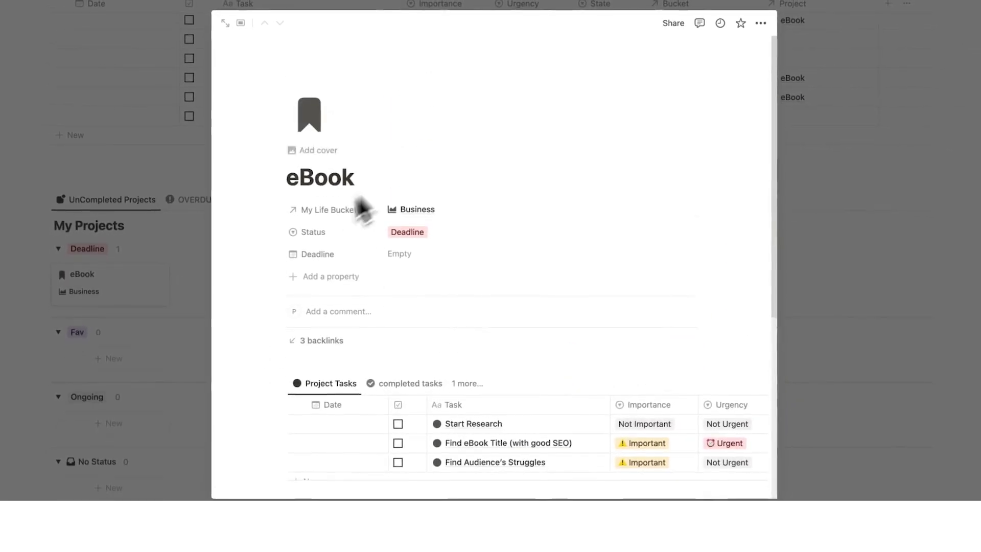
pyautogui.scroll(-3, 363, 210)
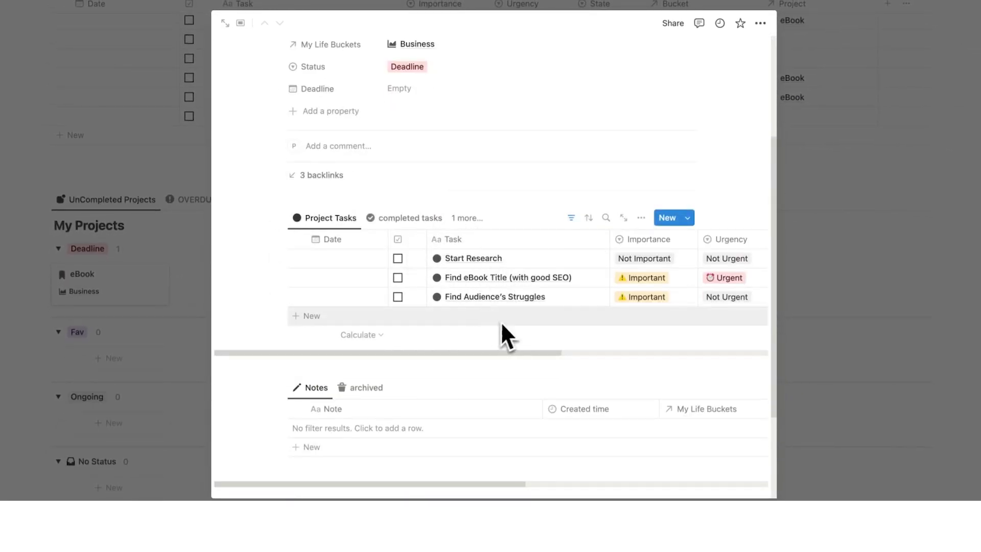
pyautogui.scroll(3, 493, 317)
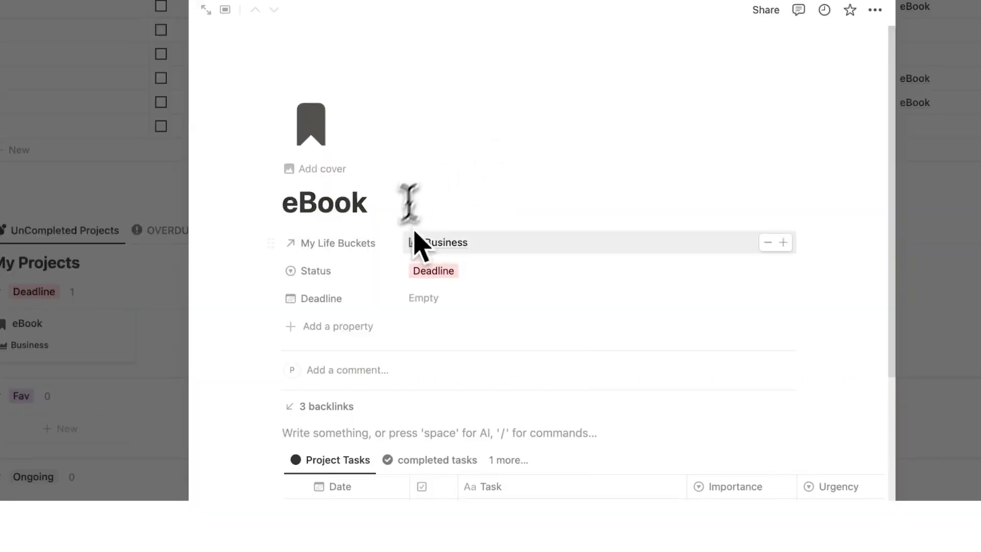
pyautogui.scroll(-5, 416, 241)
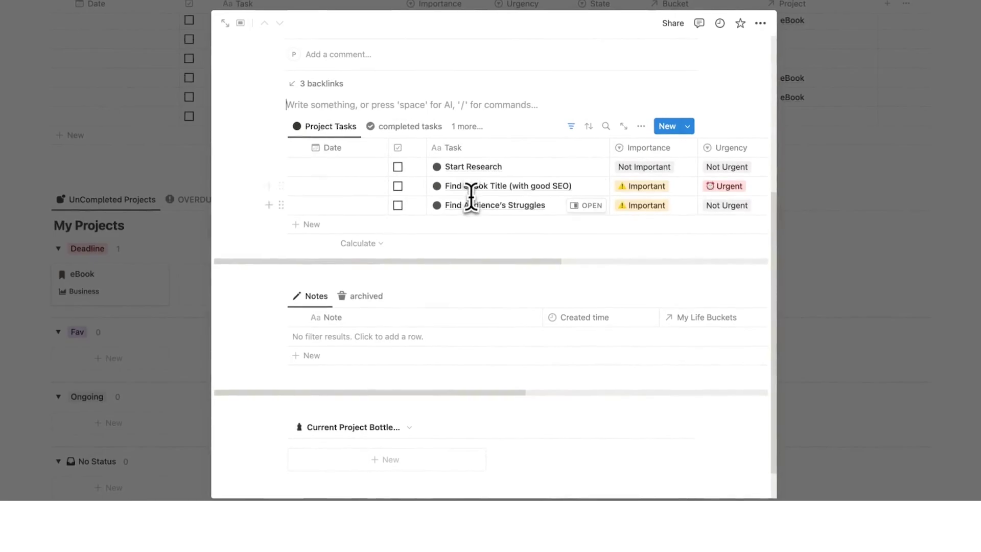
pyautogui.scroll(5, 471, 199)
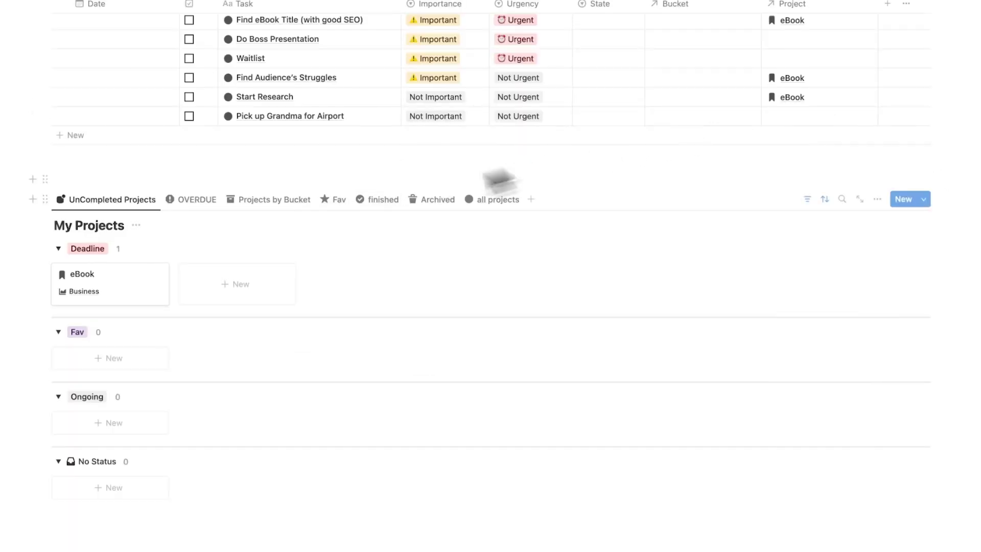
pyautogui.click(156, 299)
pyautogui.scroll(-5, 504, 237)
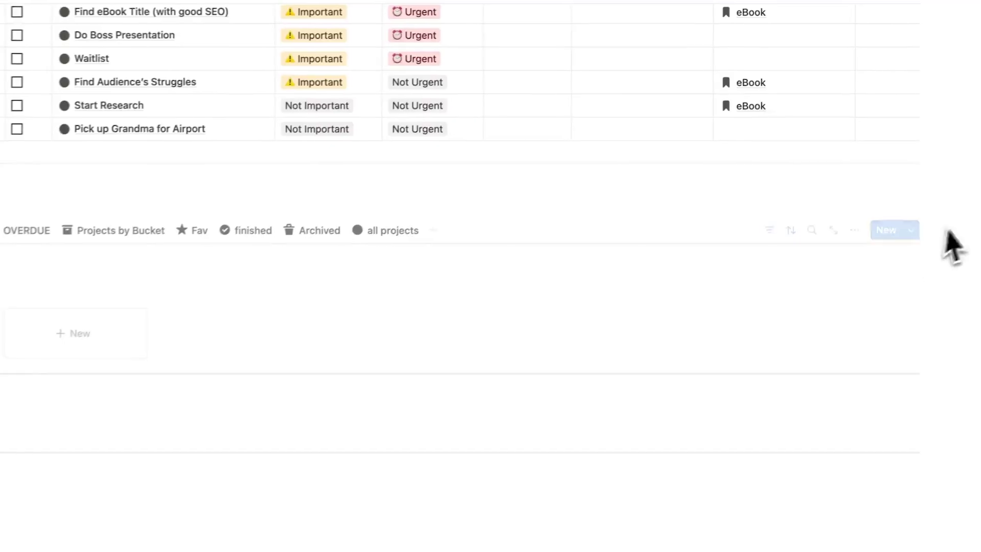
# Create a task named "Write 1000 words" on June 10, 2024 in the Week's Tasks calendar.
pyautogui.scroll(10, 668, 313)
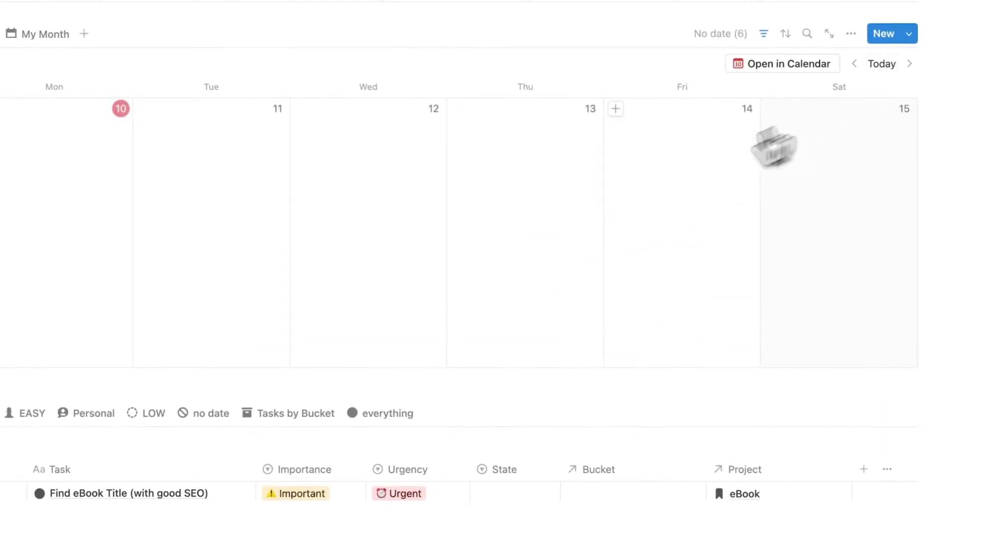
pyautogui.scroll(1, 647, 177)
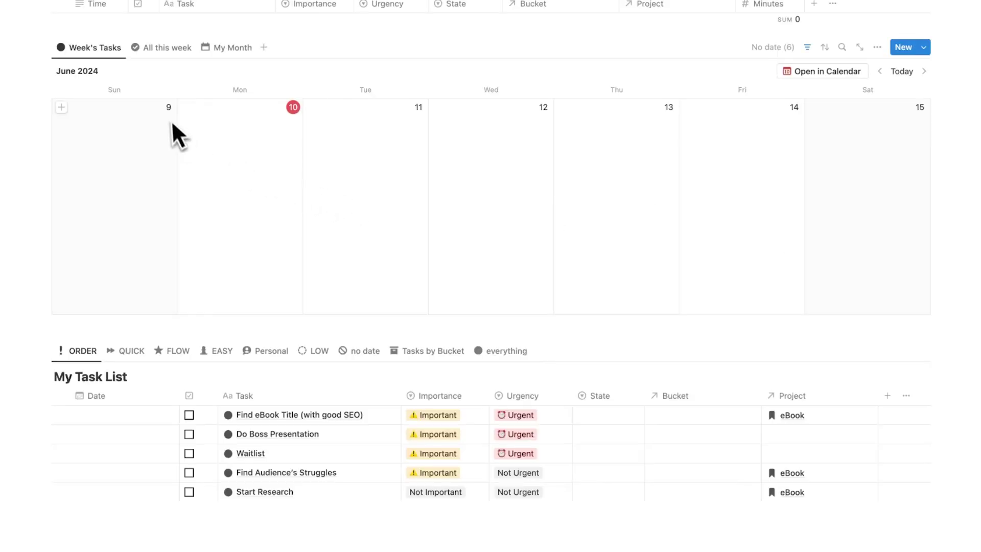
pyautogui.click(187, 107)
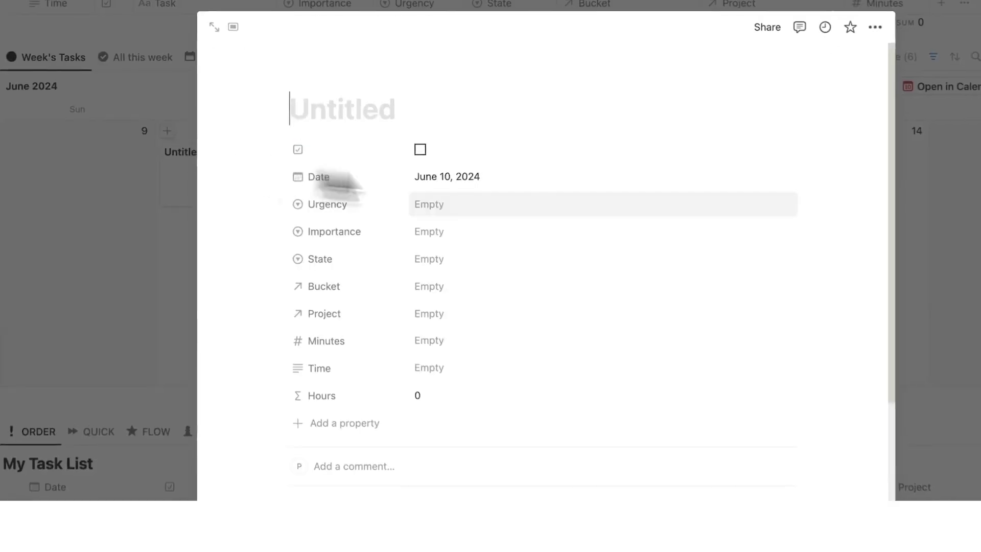
pyautogui.write('Write 1000')
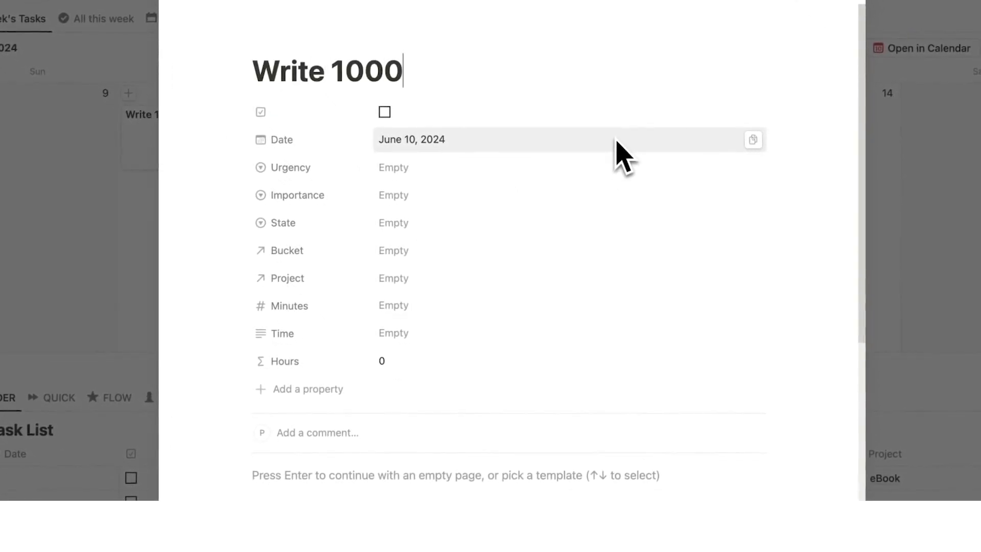
pyautogui.write(' words')
# Mark the Write 1000 words task as Urgent and Important, with its state set to Flow.
pyautogui.click(393, 167)
pyautogui.click(408, 215)
pyautogui.click(393, 195)
pyautogui.click(415, 240)
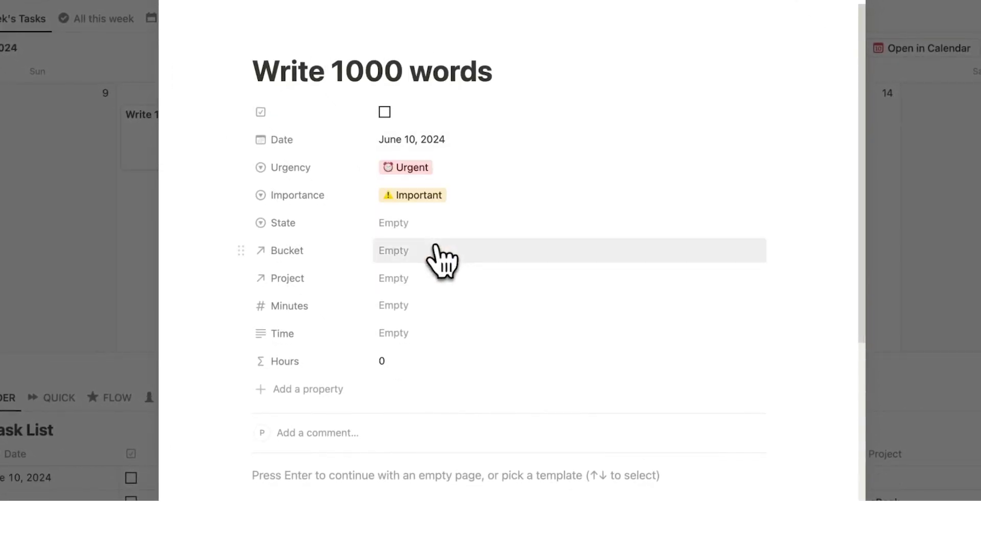
pyautogui.click(409, 223)
pyautogui.click(448, 271)
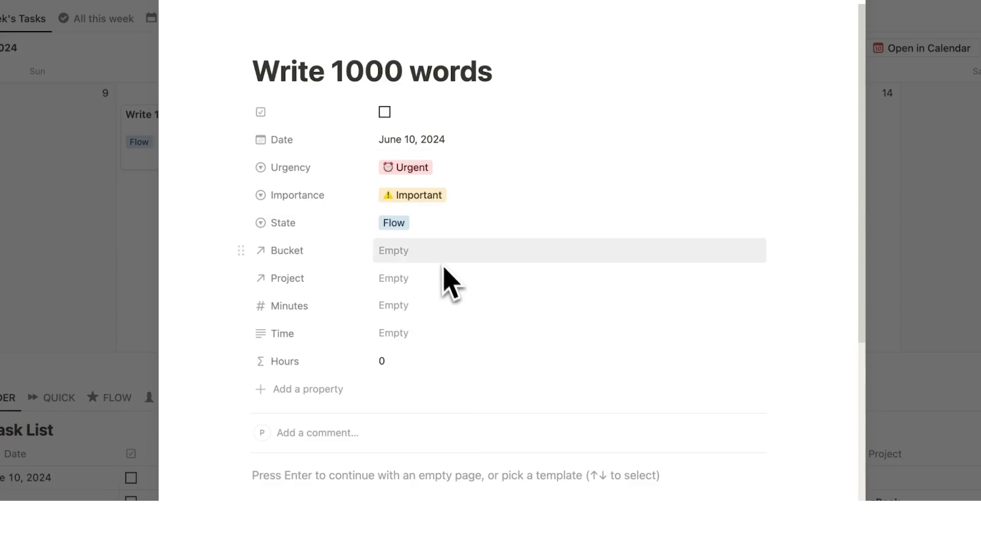
pyautogui.click(441, 230)
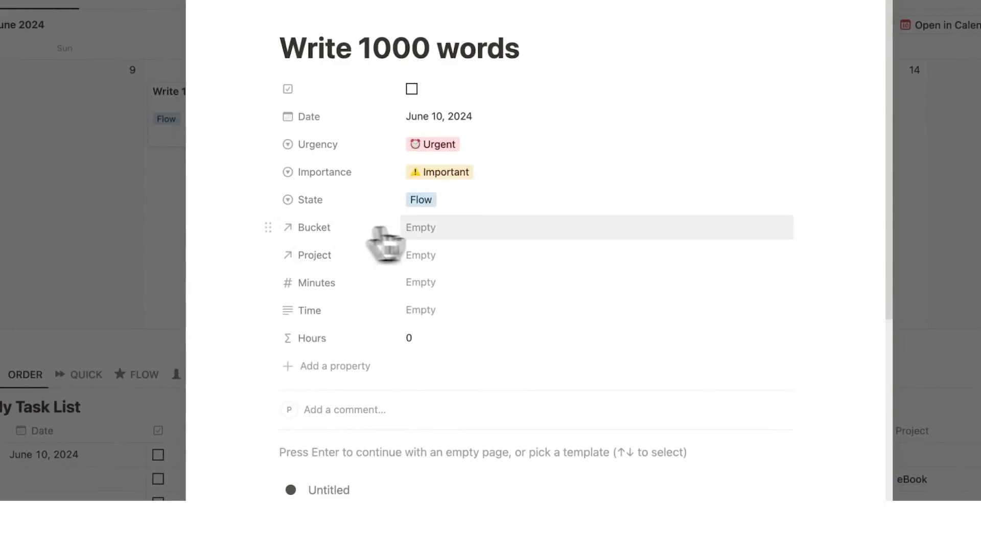
# Link the Write 1000 words task to the Business bucket and the eBook project, and close its page.
pyautogui.click(446, 227)
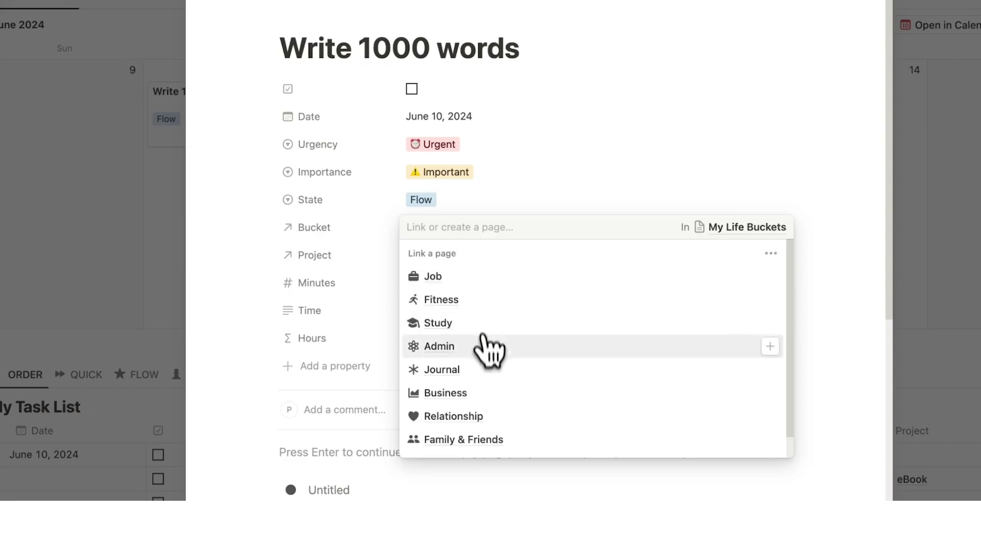
pyautogui.click(462, 393)
pyautogui.click(273, 254)
pyautogui.click(450, 254)
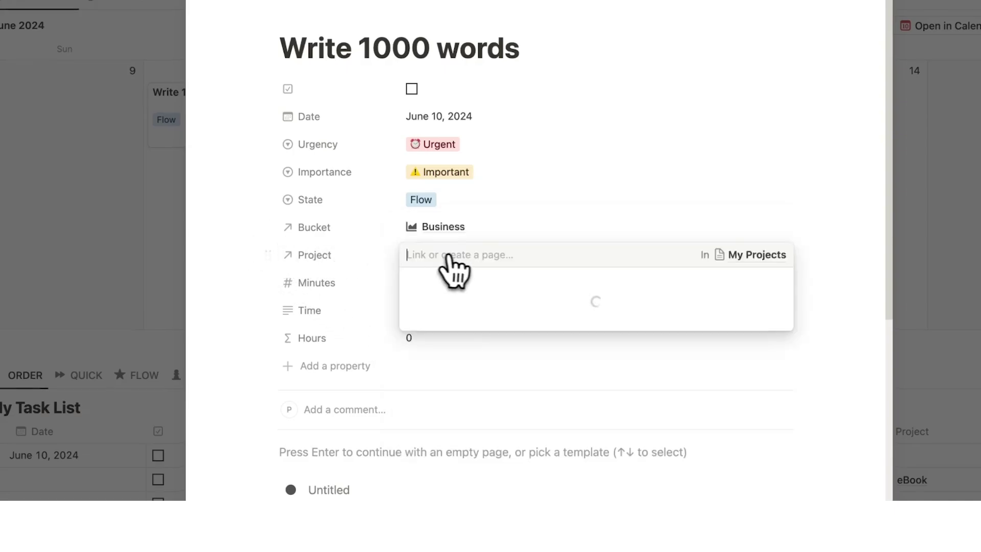
pyautogui.click(473, 302)
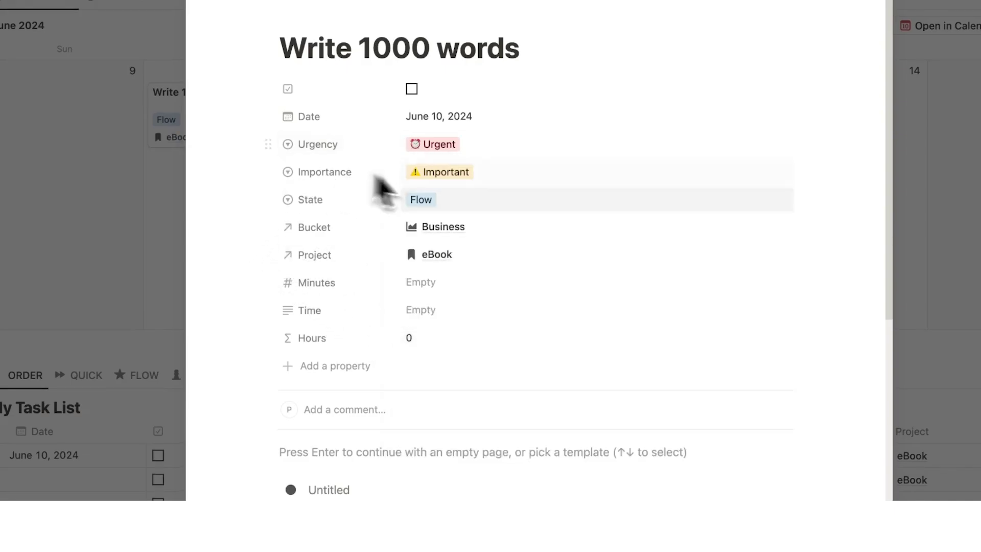
pyautogui.click(945, 179)
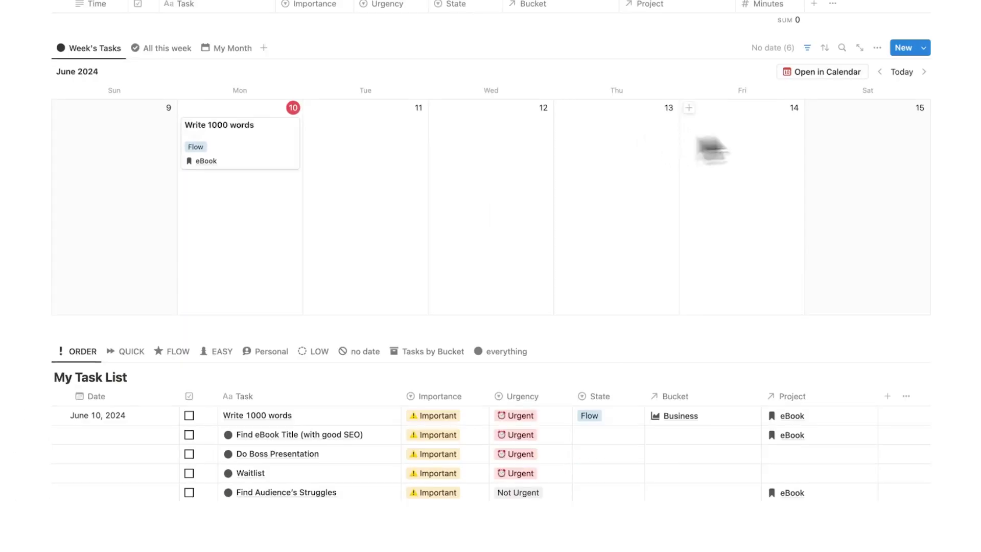
# View the list of templates available for new entries in My Task List.
pyautogui.click(923, 48)
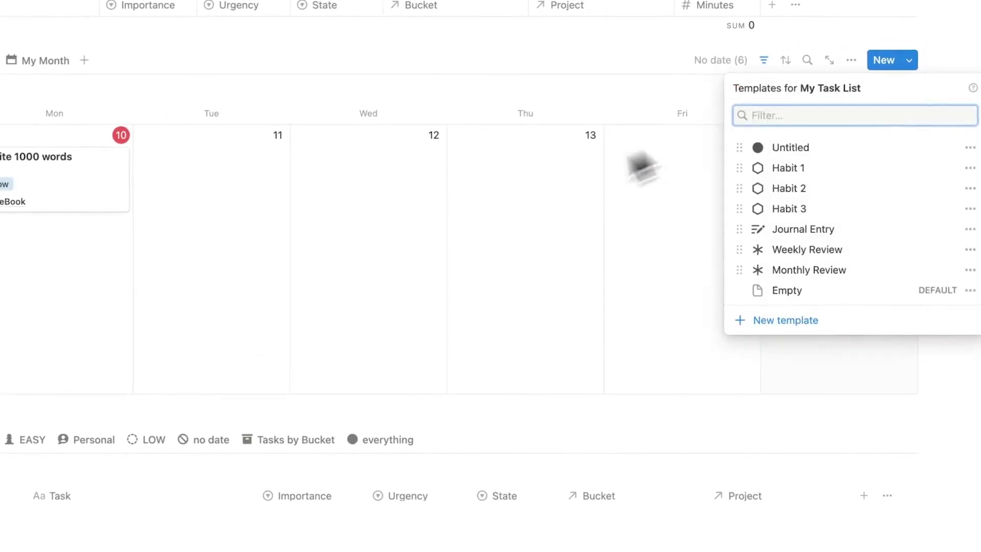
pyautogui.click(641, 167)
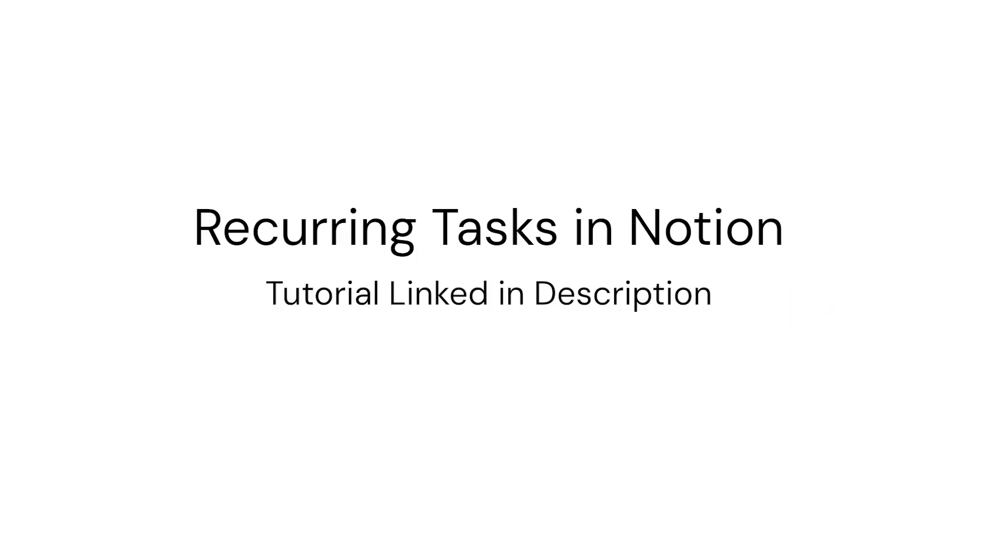
# Duplicate the June 10 Write 1000 words task onto each day from June 11 to June 14 in the week calendar.
pyautogui.moveTo(204, 168); pyautogui.dragTo(789, 225)
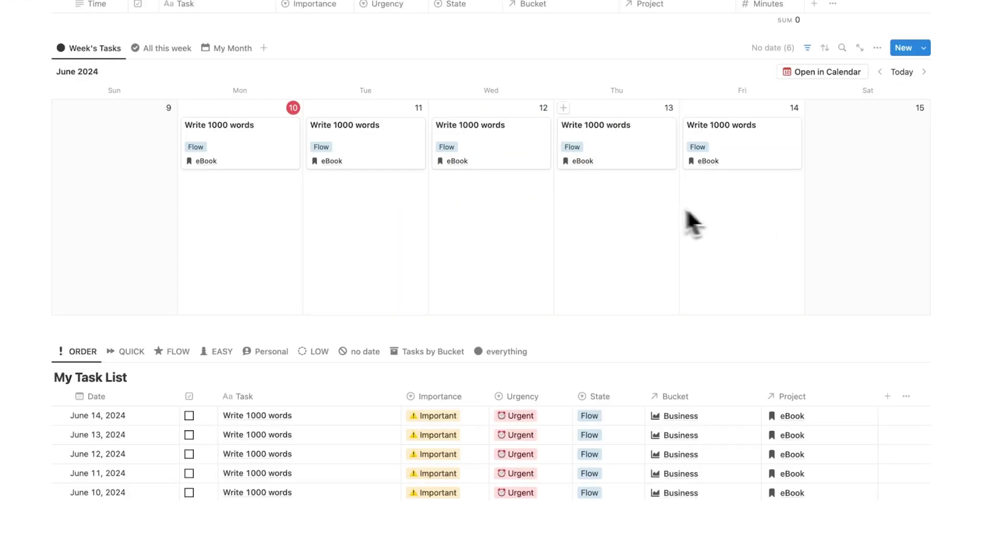
pyautogui.press('alt')
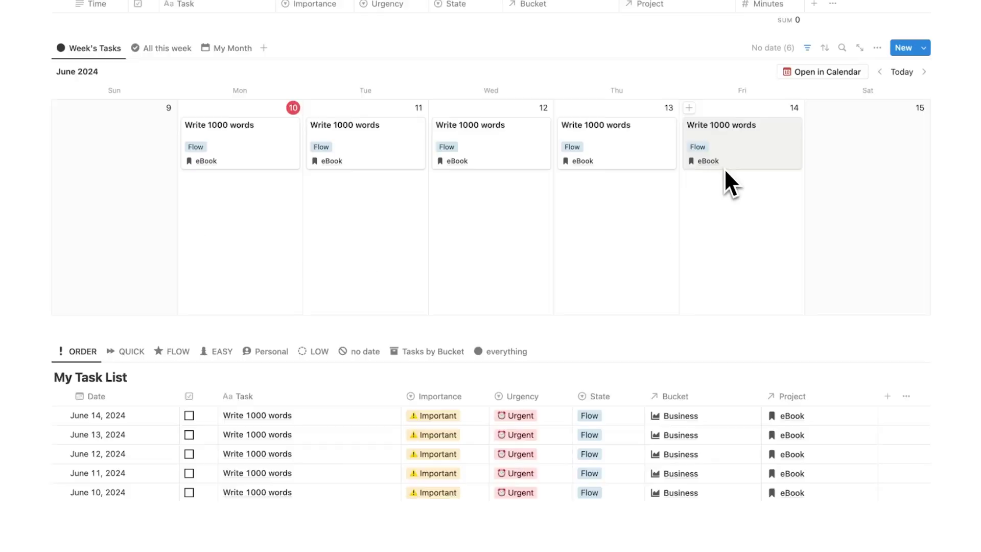
pyautogui.scroll(8, 722, 171)
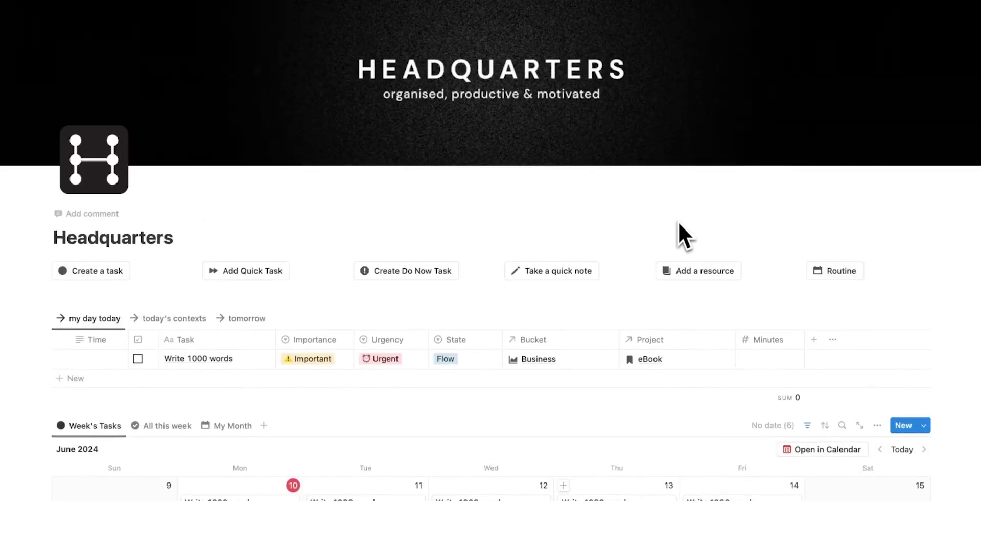